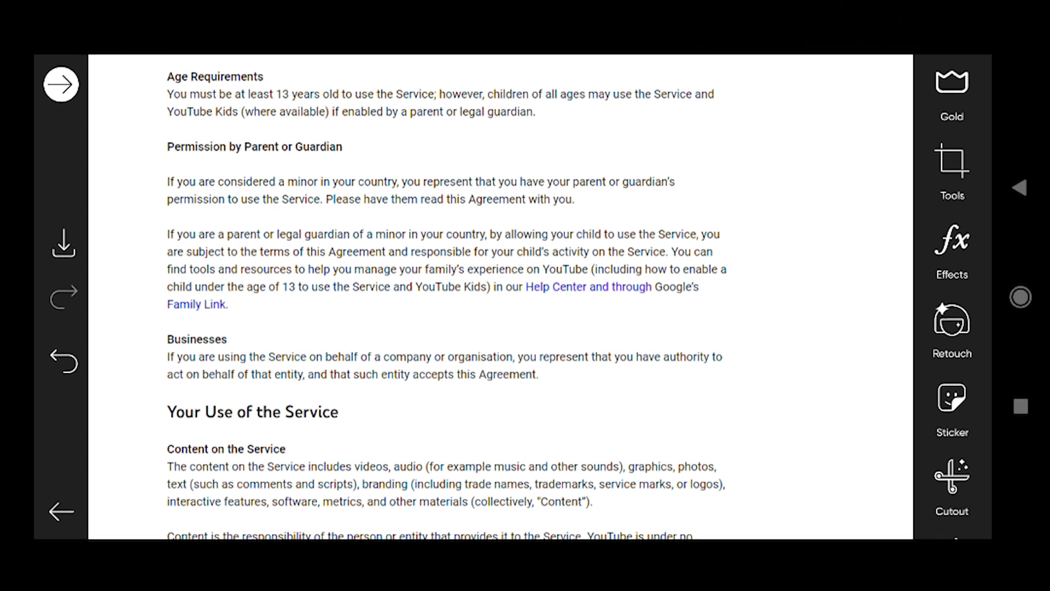
Step: Start a rectangle selection from Tools to box the 'Permission by Parent or Guardian' heading
{"action": "left_click", "coordinate": [952, 172]}
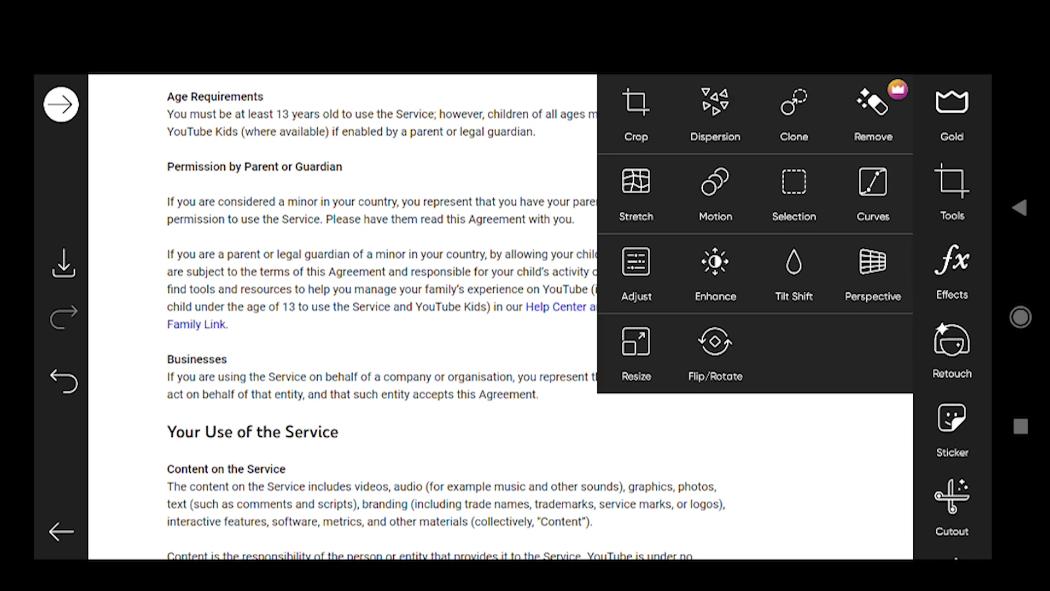
{"action": "left_click", "coordinate": [793, 191]}
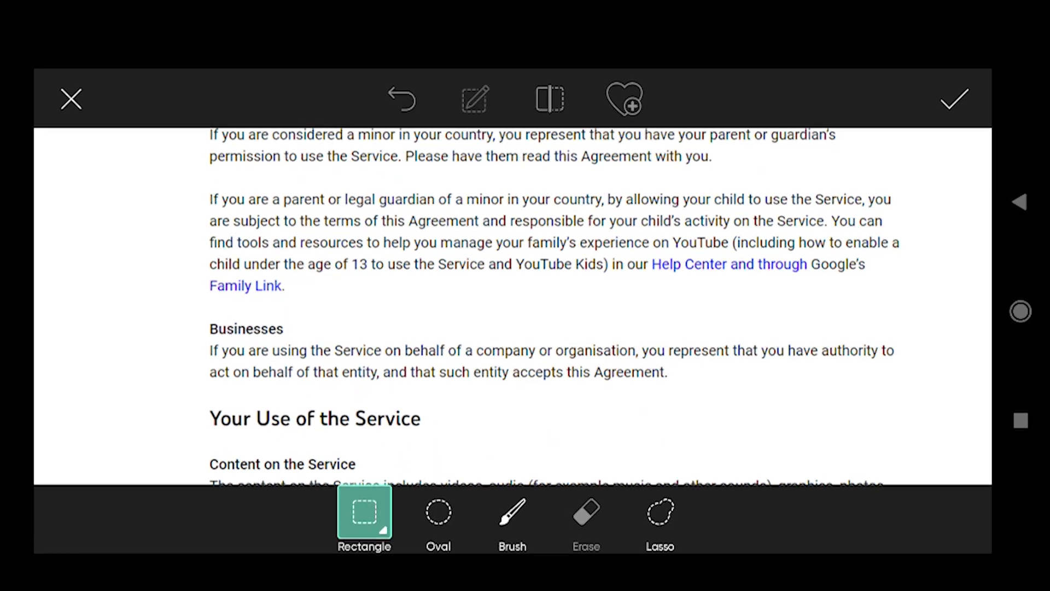
{"action": "scroll", "coordinate": [525, 295], "scroll_direction": "up", "scroll_amount": 3}
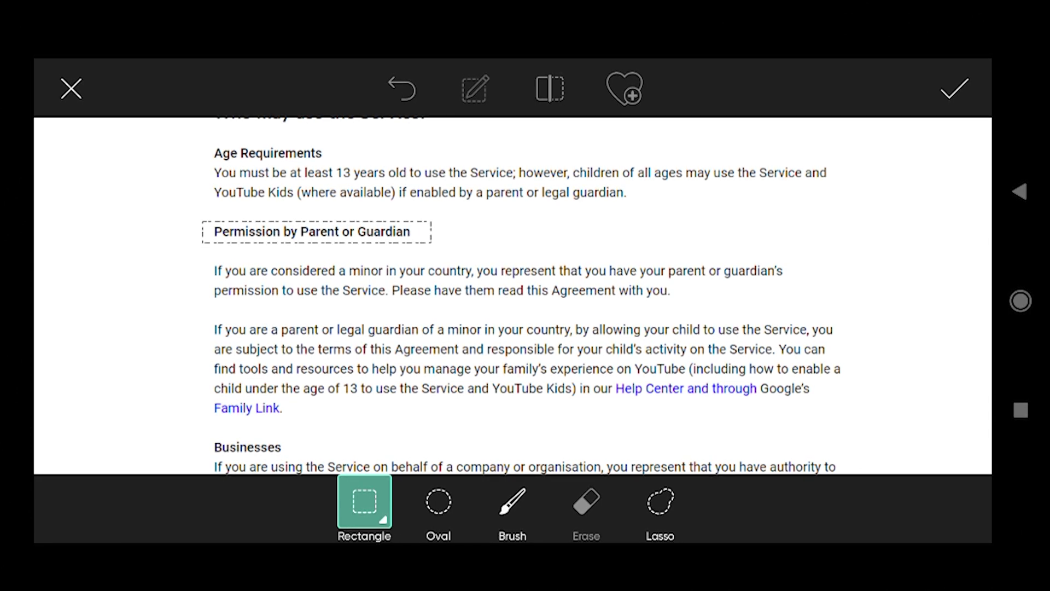
Step: Open the Effect COLORS filters for the selected heading strip
{"action": "left_click", "coordinate": [475, 89]}
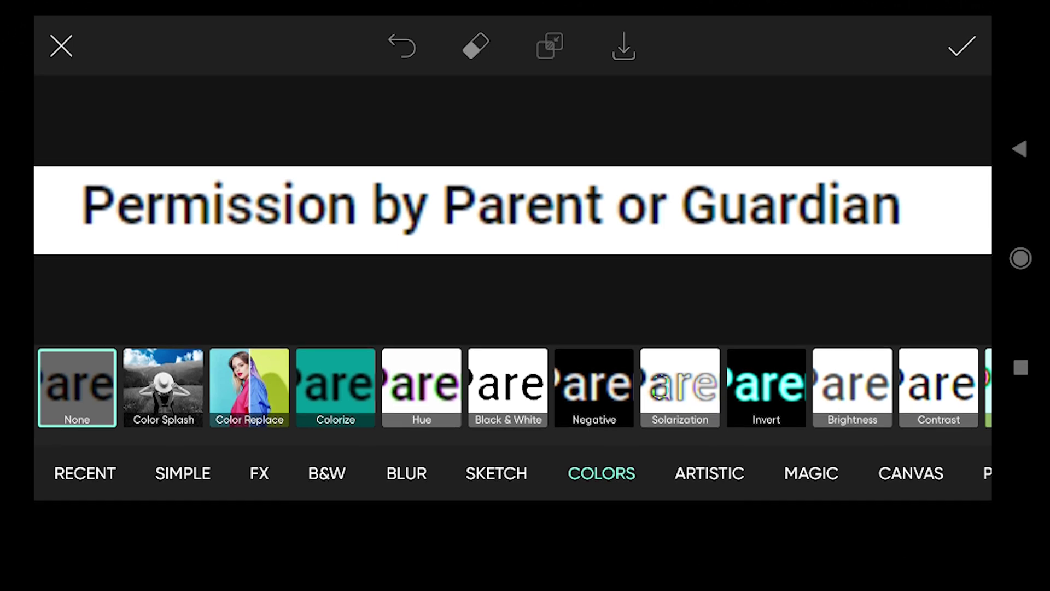
{"action": "left_click", "coordinate": [335, 384]}
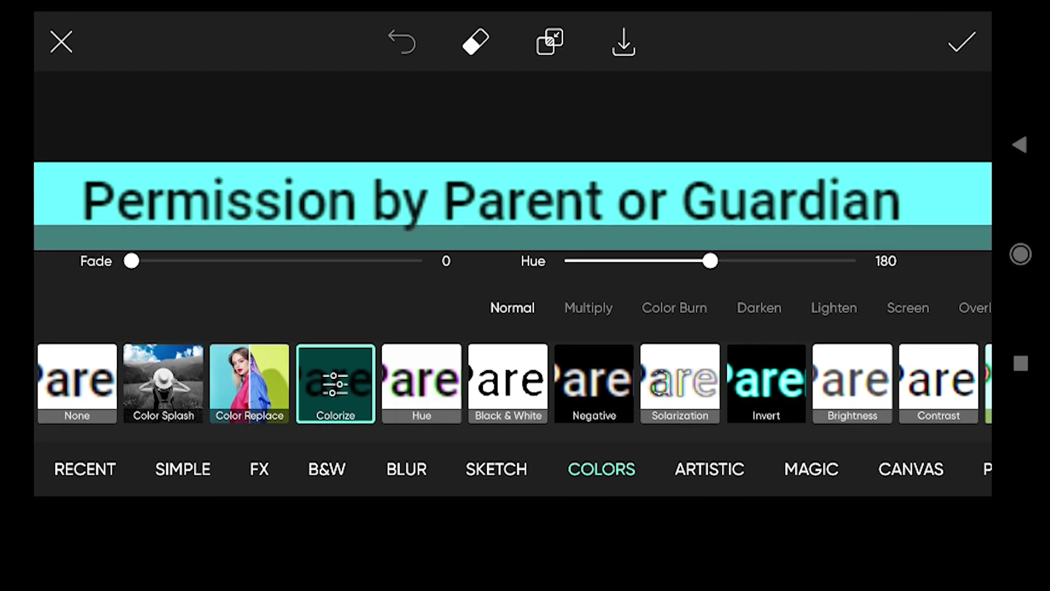
Step: Set the Colorize tint to hue 50 (yellow) and fade 10
{"action": "mouse_move", "coordinate": [710, 261]}
{"action": "left_mouse_down"}
{"action": "mouse_move", "coordinate": [578, 261]}
{"action": "mouse_move", "coordinate": [654, 244]}
{"action": "mouse_move", "coordinate": [856, 282]}
{"action": "mouse_move", "coordinate": [679, 281]}
{"action": "mouse_move", "coordinate": [599, 244]}
{"action": "mouse_move", "coordinate": [566, 244]}
{"action": "mouse_move", "coordinate": [592, 260]}
{"action": "mouse_move", "coordinate": [604, 243]}
{"action": "left_mouse_up"}
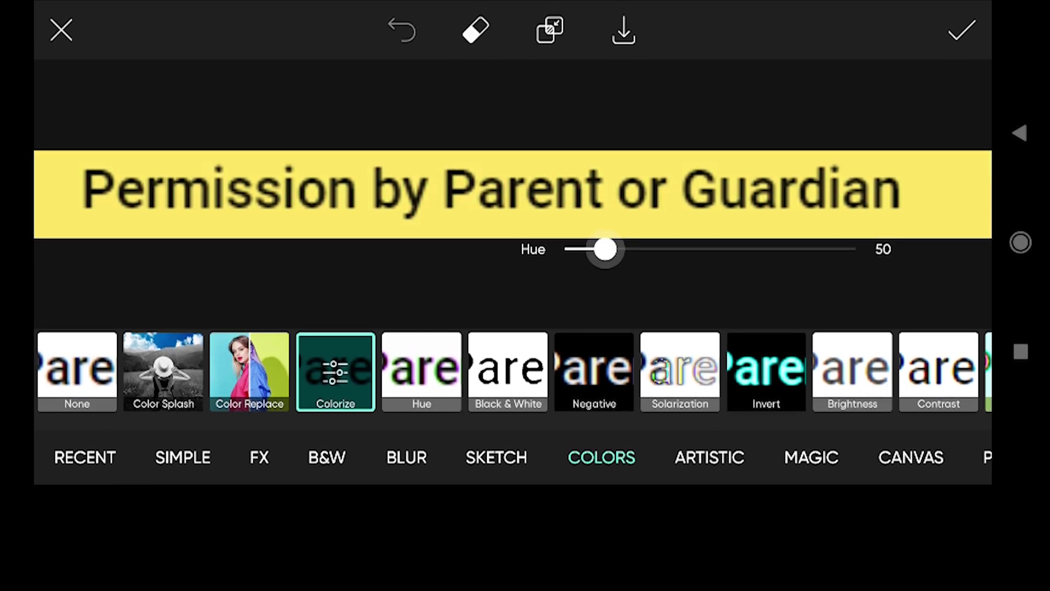
{"action": "mouse_move", "coordinate": [131, 259]}
{"action": "left_mouse_down"}
{"action": "mouse_move", "coordinate": [379, 260]}
{"action": "mouse_move", "coordinate": [218, 259]}
{"action": "mouse_move", "coordinate": [131, 244]}
{"action": "mouse_move", "coordinate": [173, 243]}
{"action": "mouse_move", "coordinate": [162, 244]}
{"action": "left_mouse_up"}
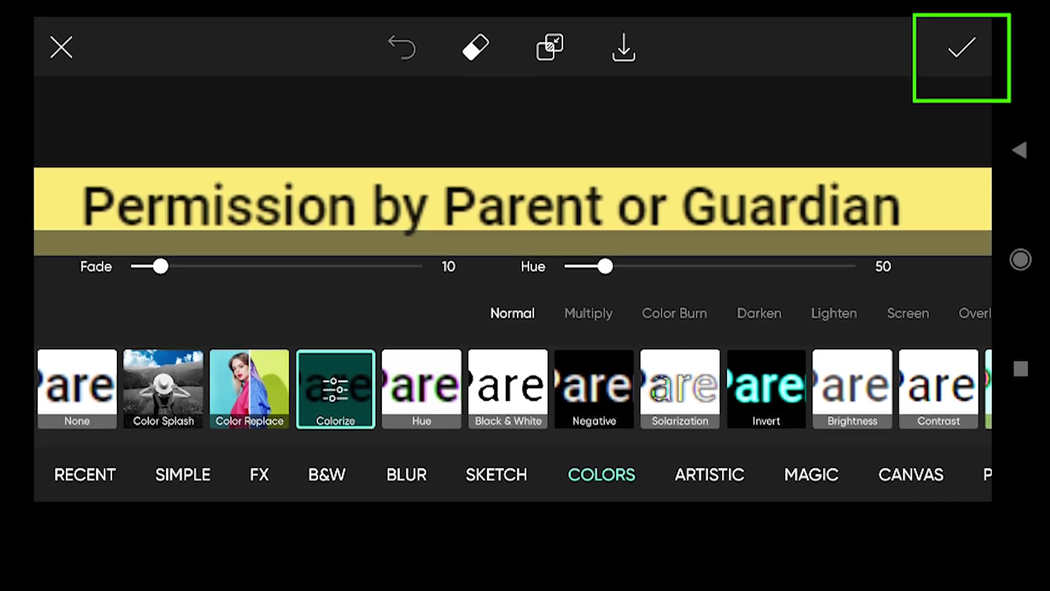
Step: Accept the yellow Colorize tint and close the Selection tool
{"action": "left_click", "coordinate": [962, 48]}
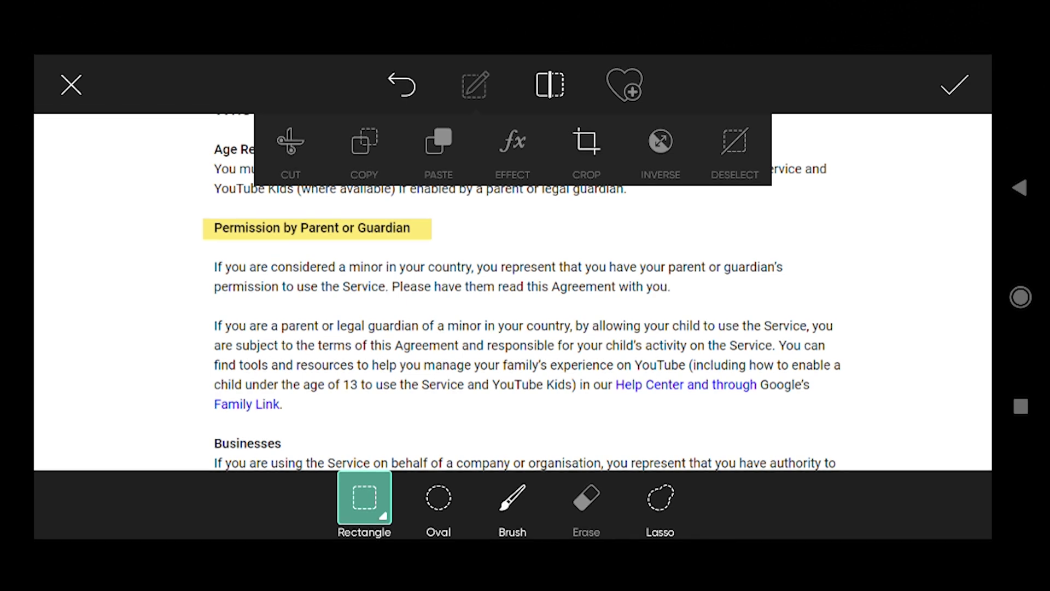
{"action": "left_click", "coordinate": [954, 85]}
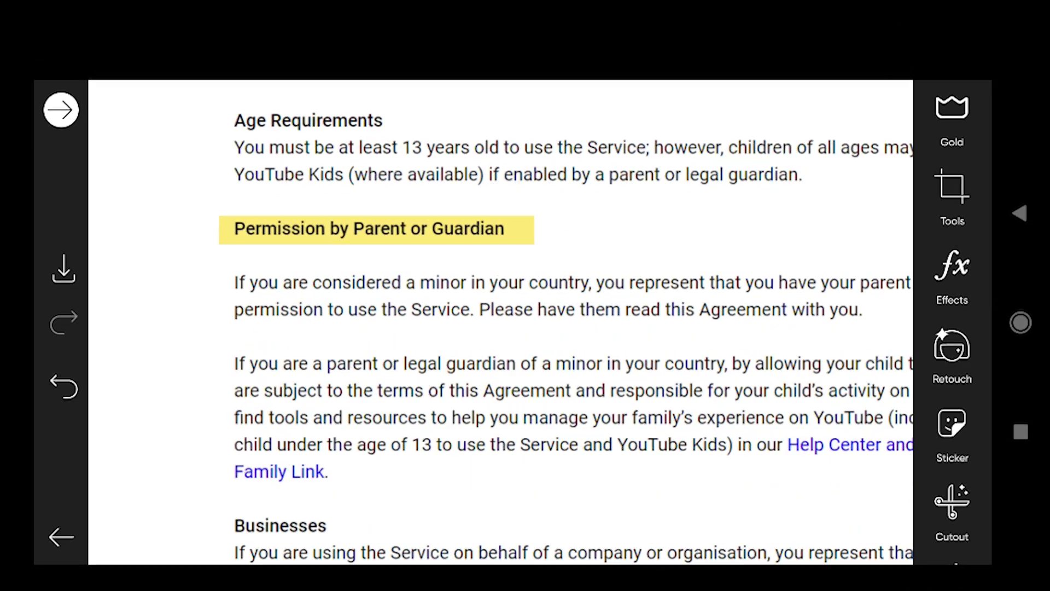